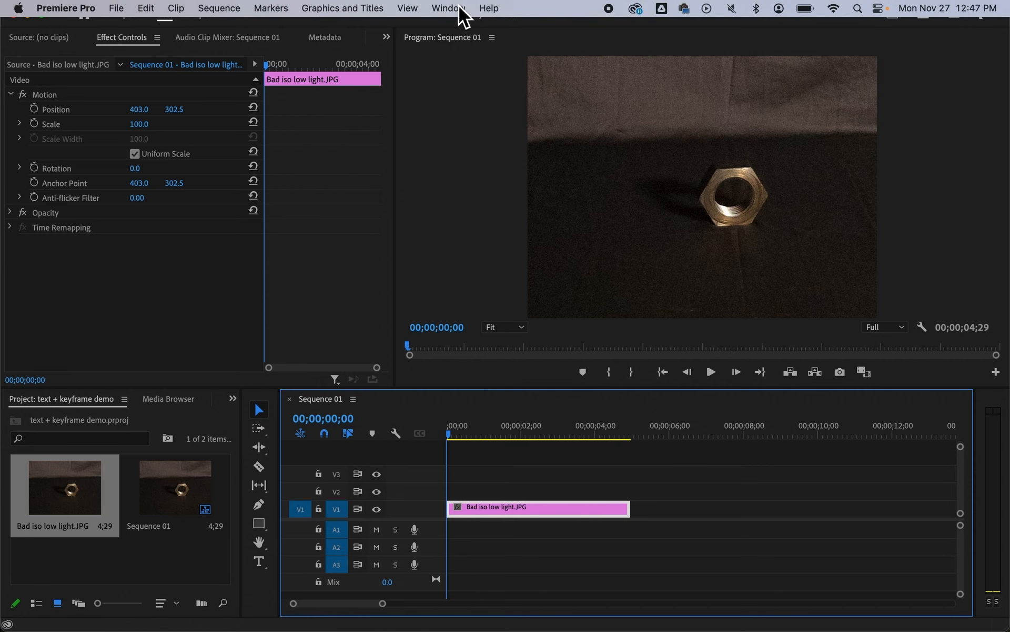
pyautogui.click(463, 9)
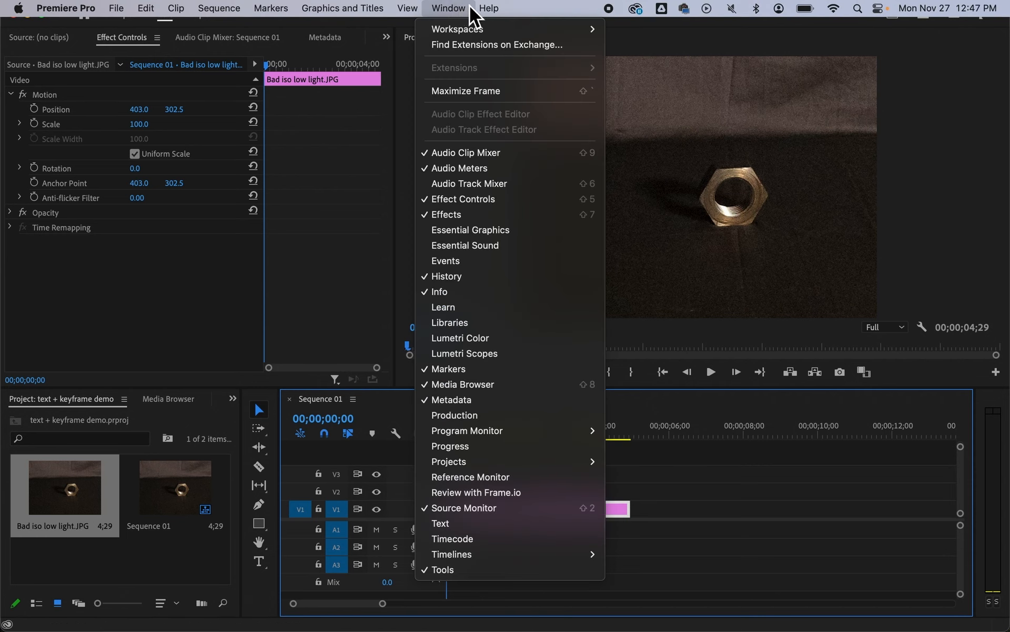
pyautogui.moveTo(459, 32)
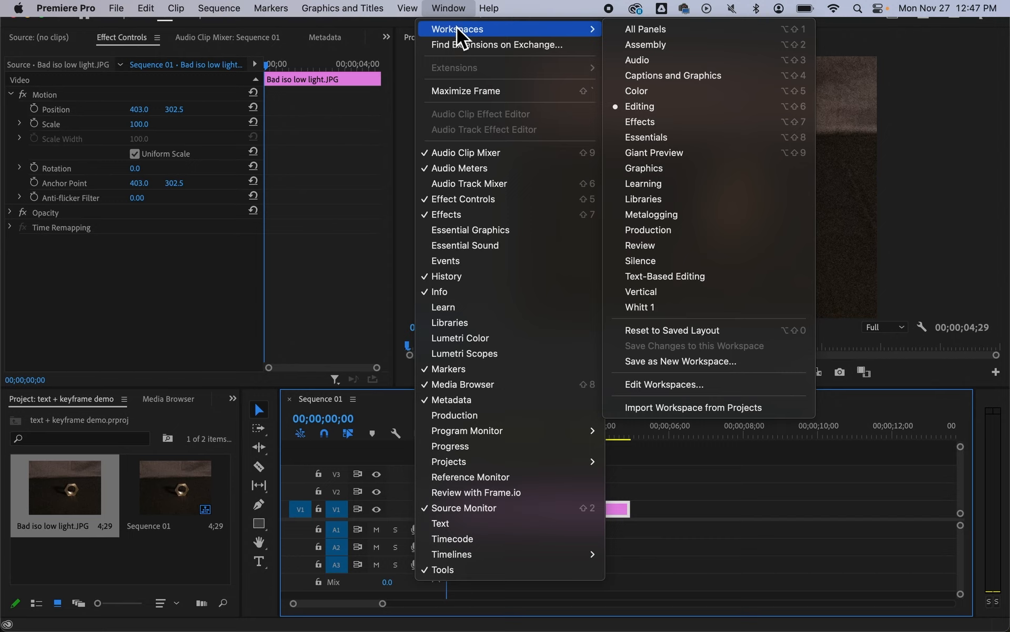
pyautogui.click(469, 8)
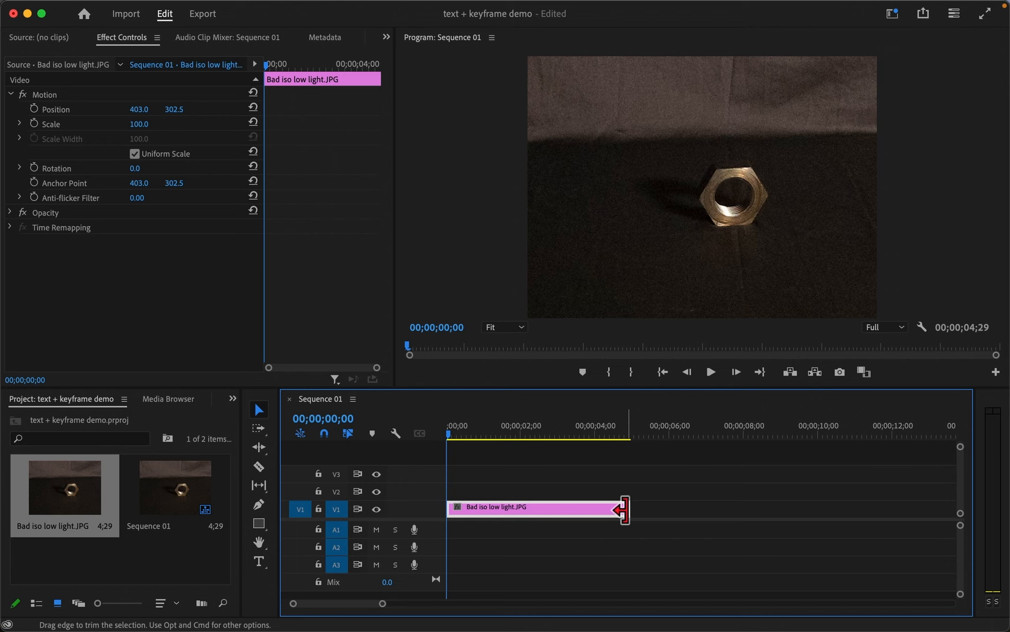
# Extend the still image clip on V1 to 8;15 and set its Position to 400.0, 304.5
pyautogui.moveTo(621, 508); pyautogui.dragTo(753, 506)
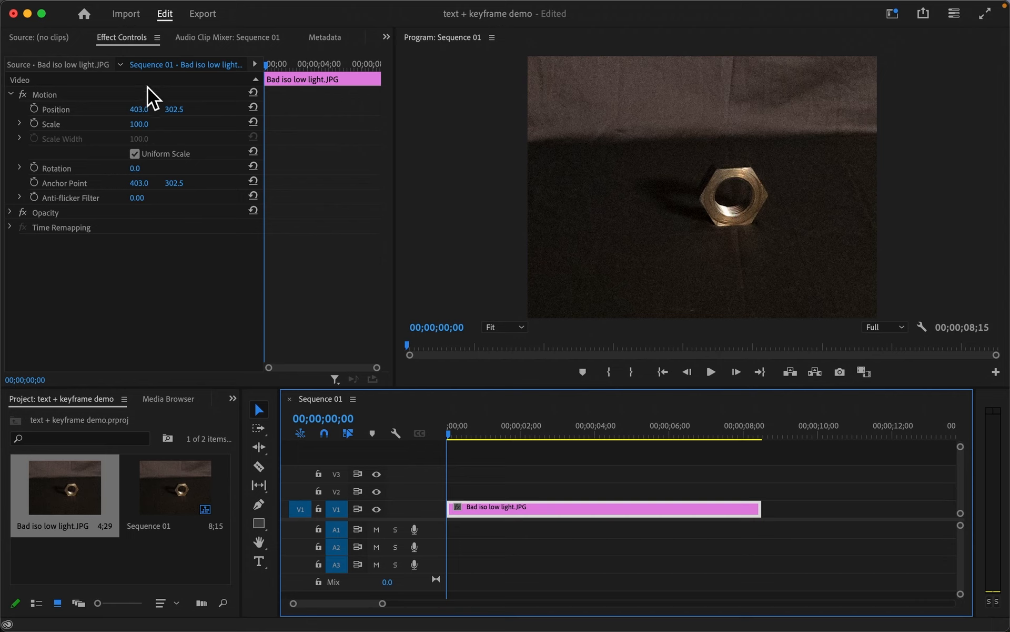
pyautogui.moveTo(138, 110)
pyautogui.mouseDown()
pyautogui.moveTo(74, 110)
pyautogui.moveTo(135, 110)
pyautogui.mouseUp()
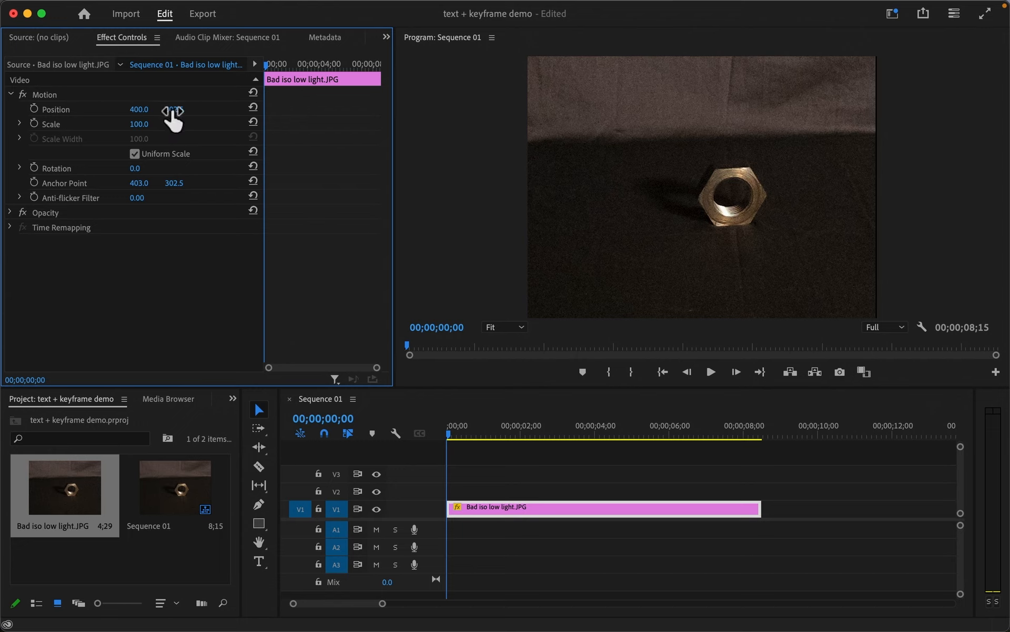
pyautogui.moveTo(170, 120)
pyautogui.mouseDown()
pyautogui.moveTo(71, 120)
pyautogui.moveTo(213, 120)
pyautogui.moveTo(170, 120)
pyautogui.mouseUp()
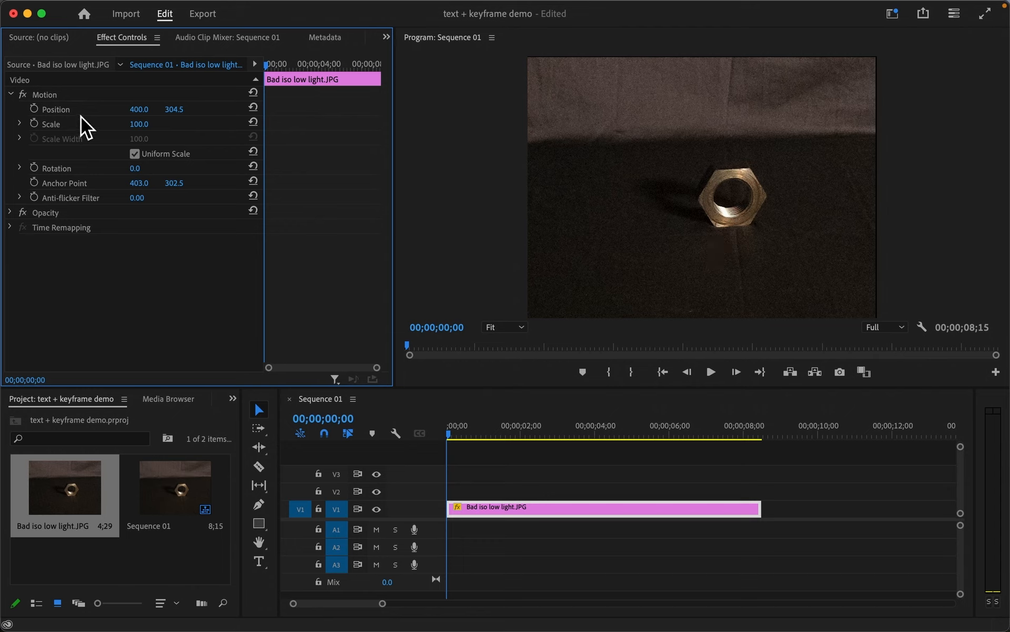
# Turn on Position animation at the clip start and add a keyframe at 4;07 with Position 566.0, 456.5
pyautogui.click(34, 109)
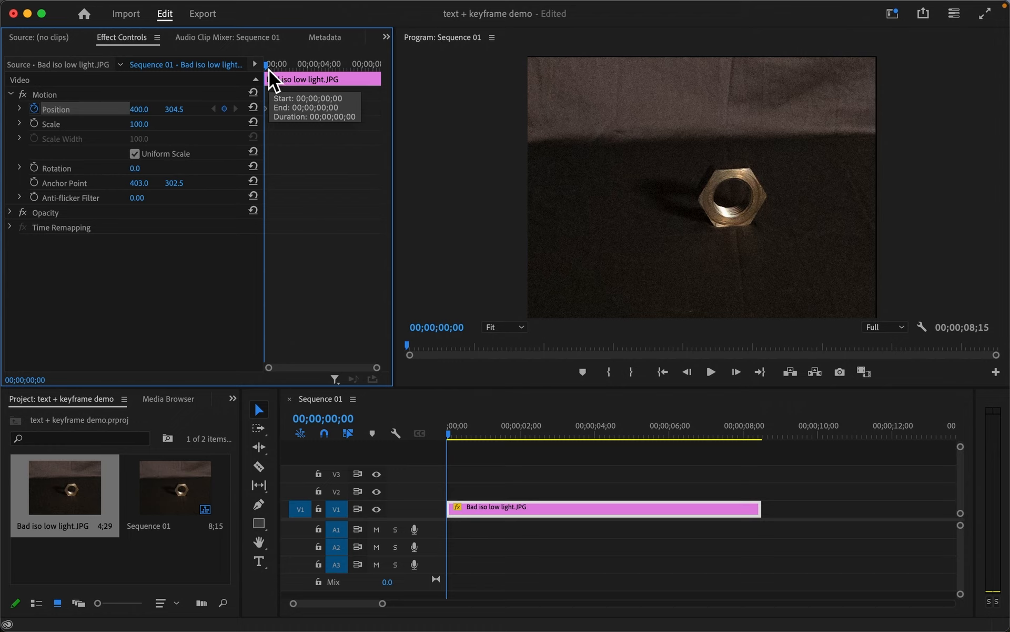
pyautogui.moveTo(266, 67); pyautogui.dragTo(326, 81)
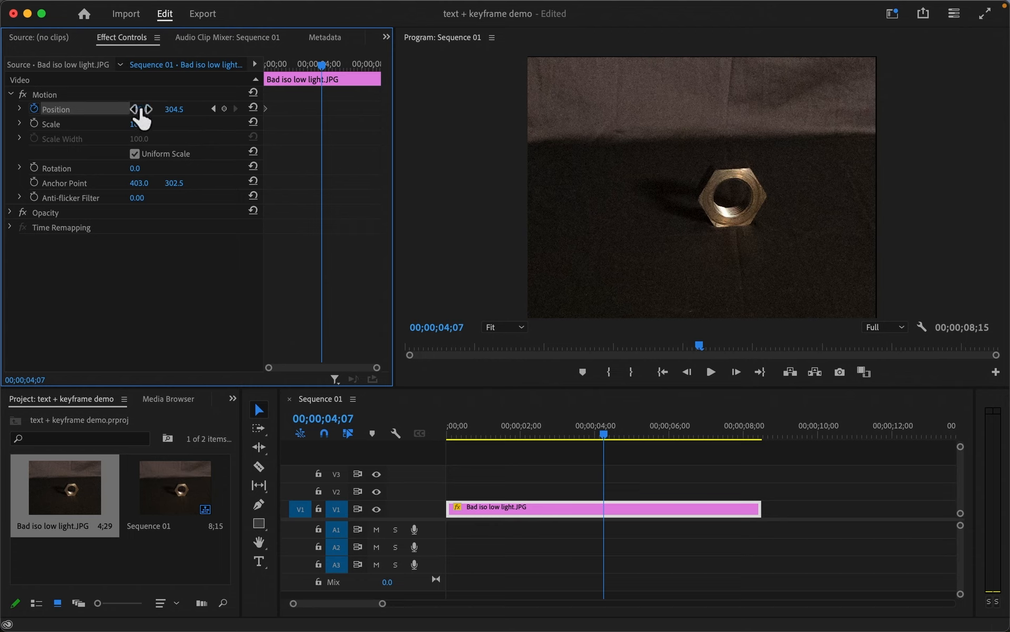
pyautogui.moveTo(139, 109); pyautogui.dragTo(181, 110)
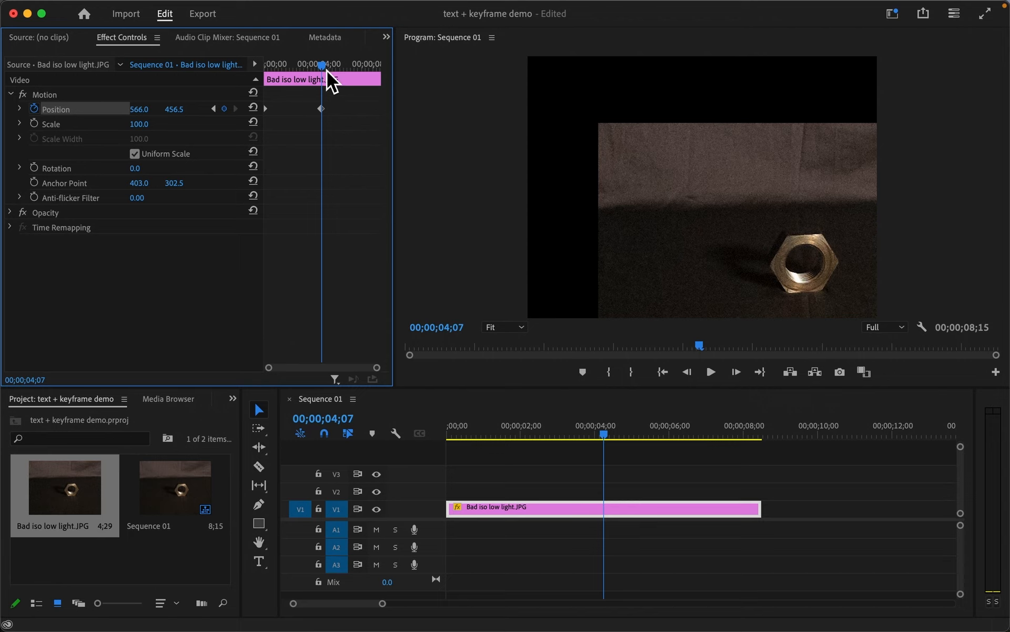
# Play the position animation from the beginning to the end and return the playhead to the start
pyautogui.moveTo(320, 66); pyautogui.dragTo(255, 78)
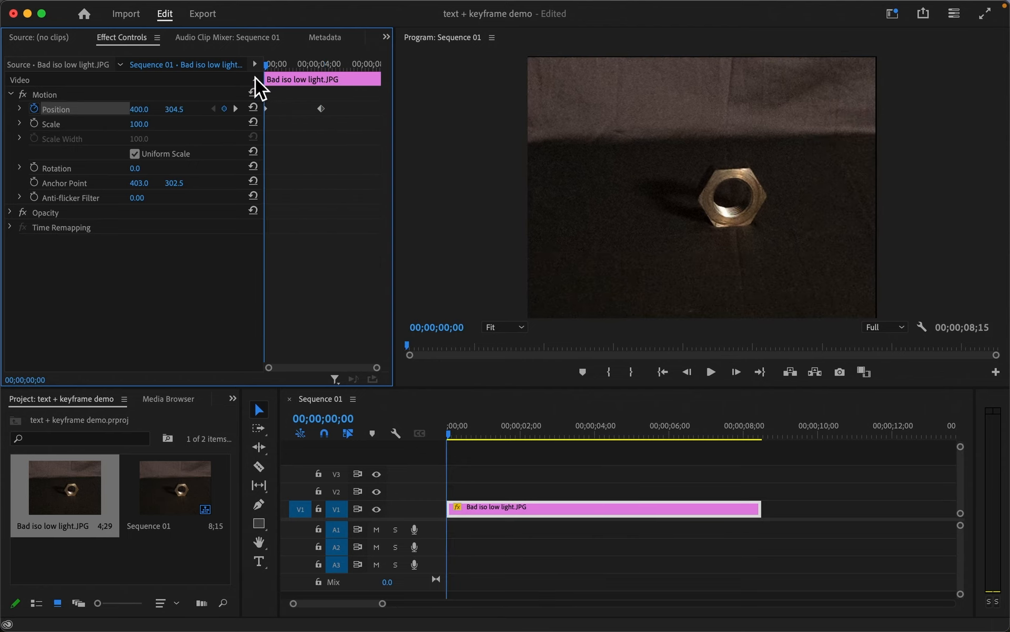
pyautogui.click(714, 373)
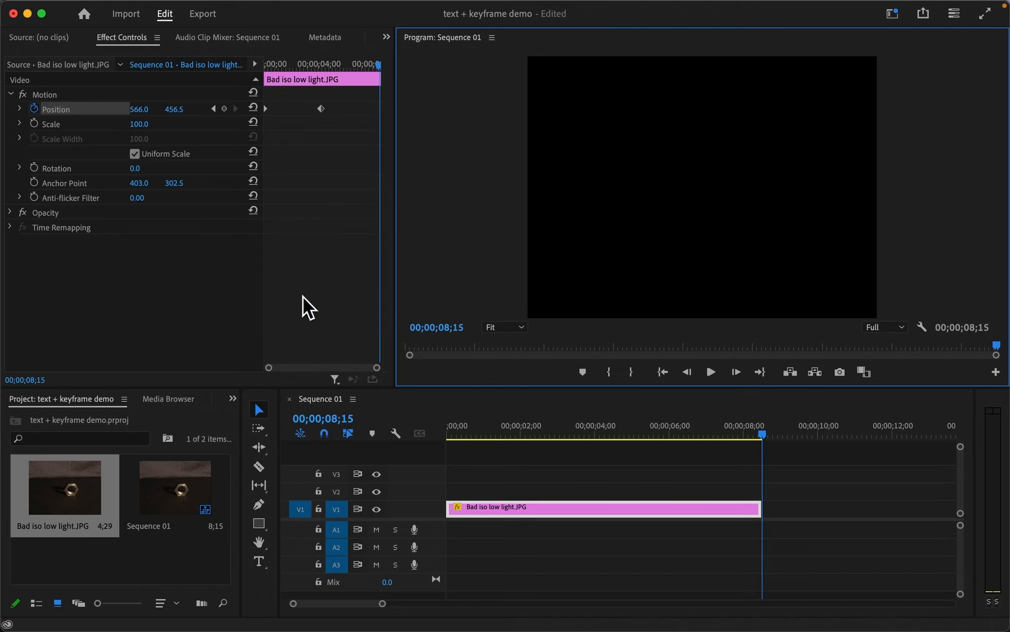
pyautogui.click(299, 278)
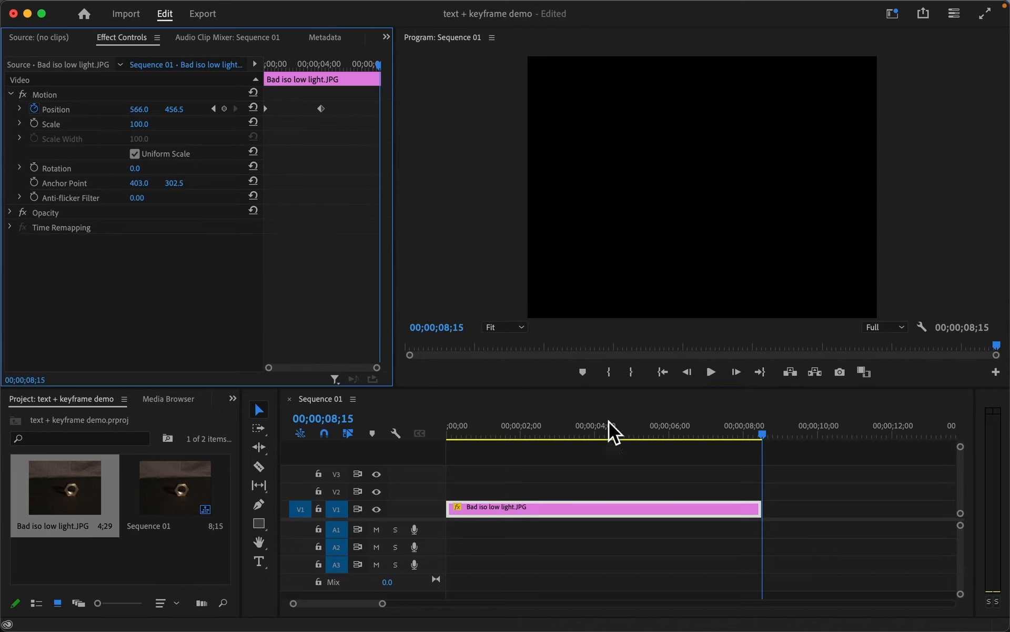
pyautogui.click(765, 437)
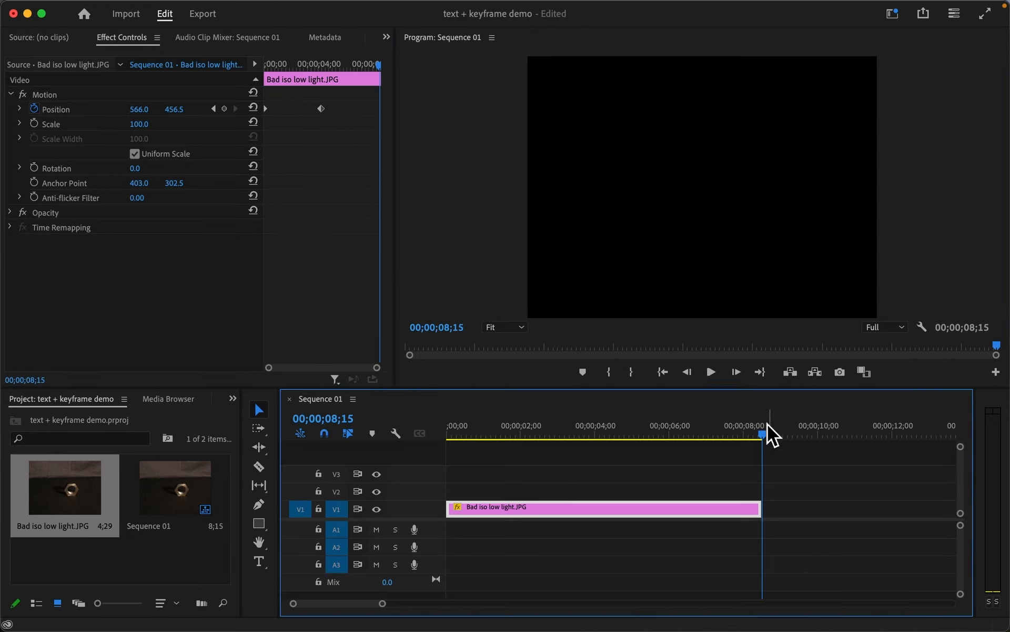
pyautogui.moveTo(768, 437); pyautogui.dragTo(437, 508)
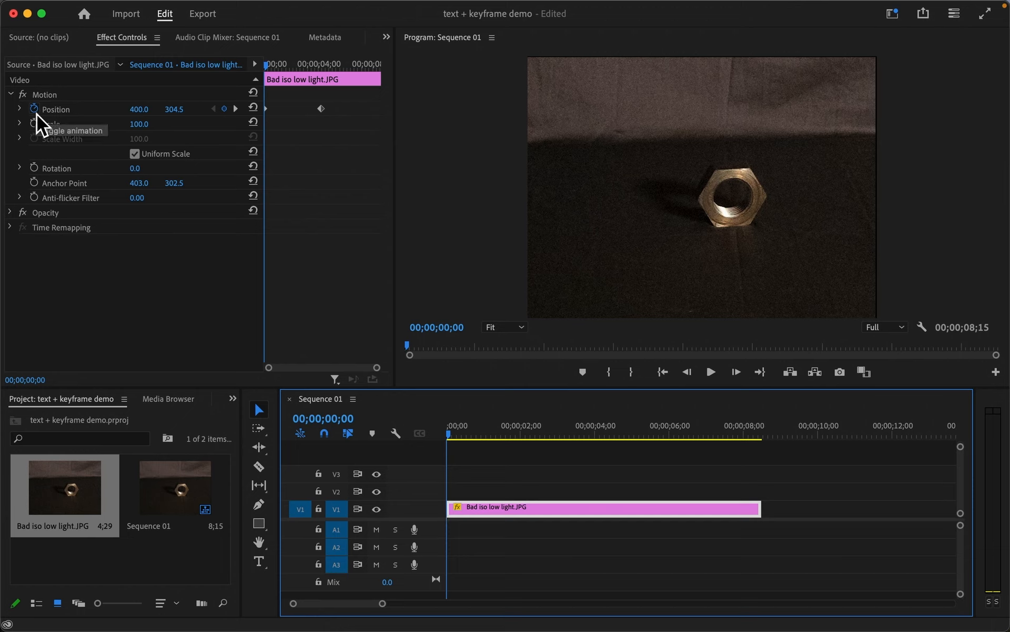
pyautogui.click(76, 285)
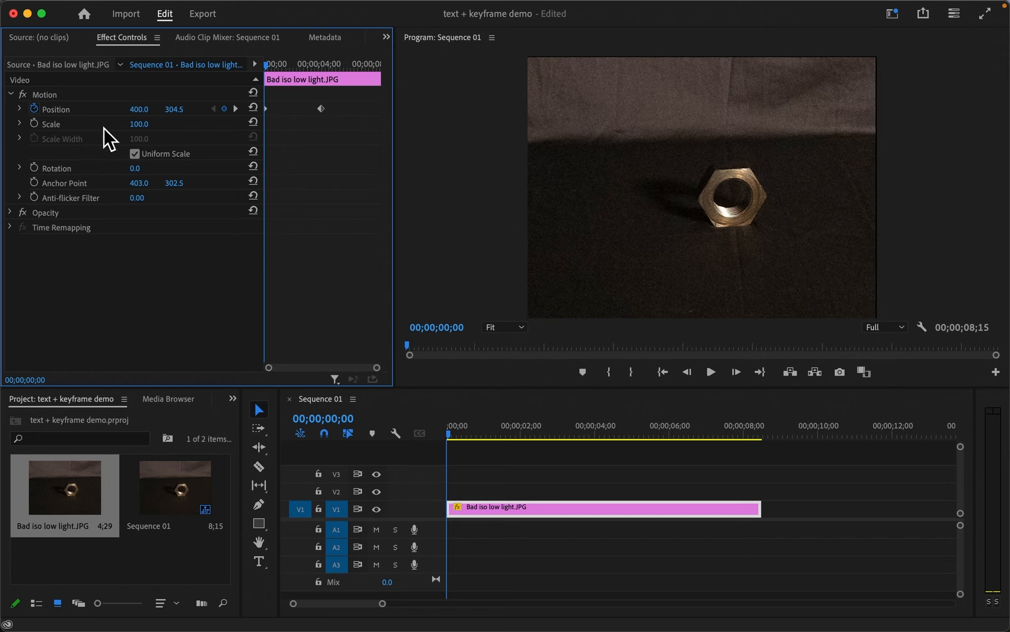
# Turn on Scale animation at the clip start, enlarge the image to 322, and reposition it to 303.0, 285.5
pyautogui.click(69, 125)
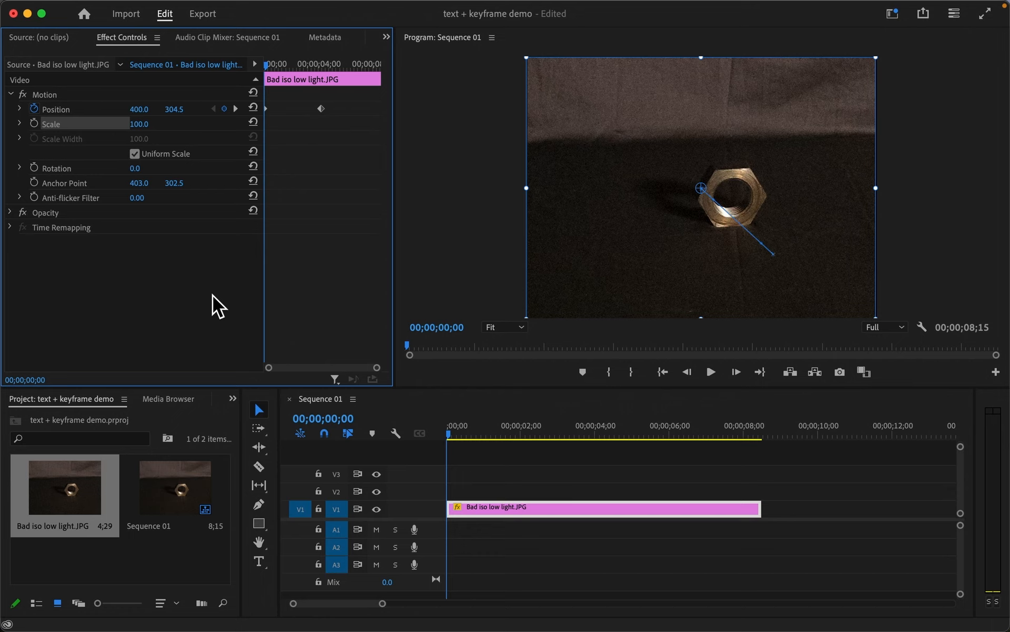
pyautogui.click(34, 123)
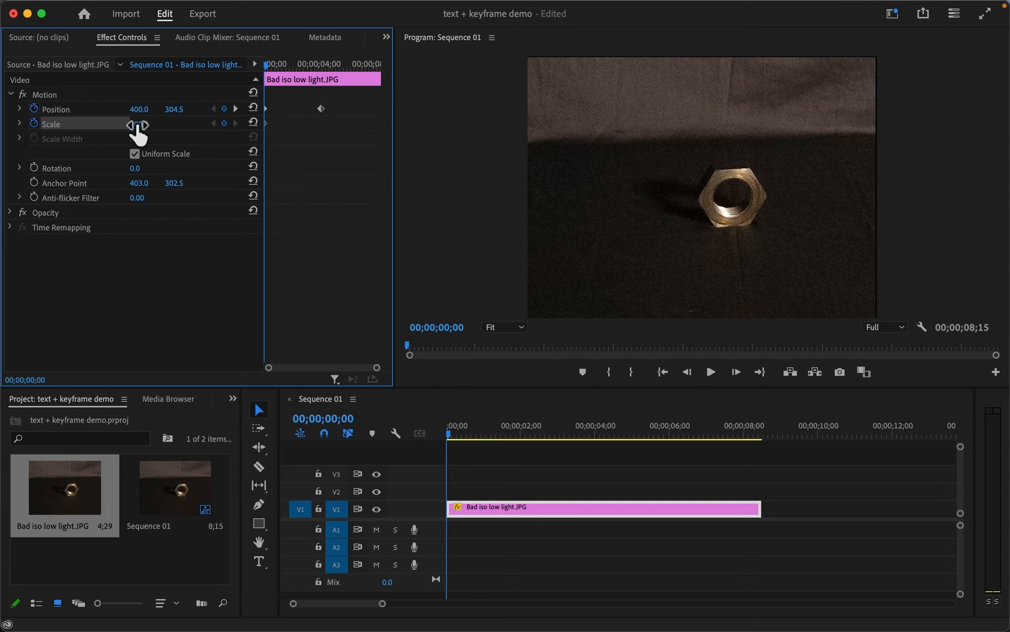
pyautogui.moveTo(138, 127); pyautogui.dragTo(255, 126)
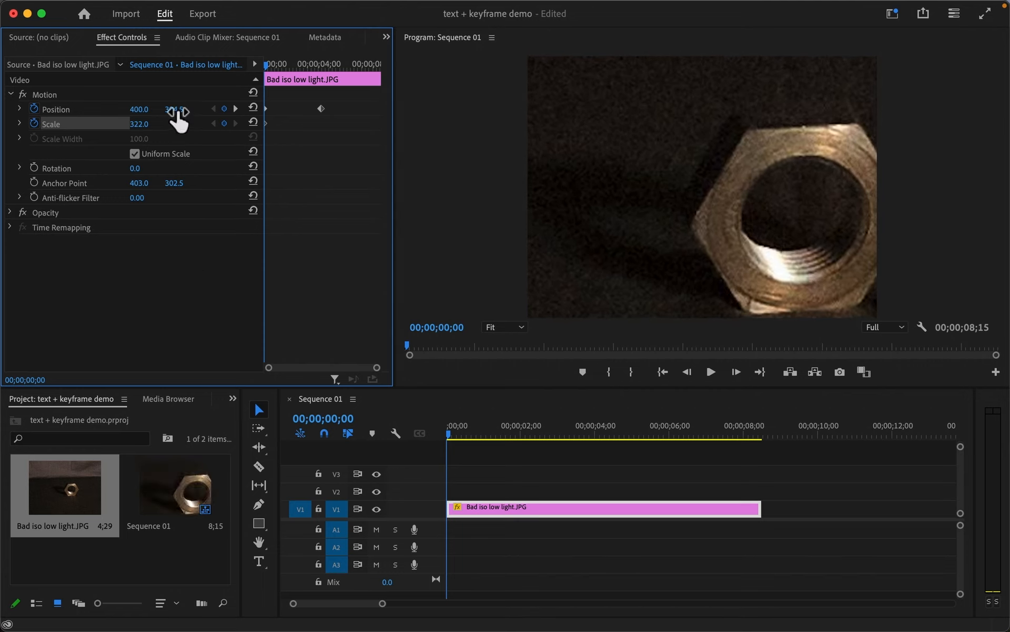
pyautogui.moveTo(178, 110); pyautogui.dragTo(177, 110)
pyautogui.click(321, 110)
pyautogui.moveTo(175, 111); pyautogui.dragTo(142, 112)
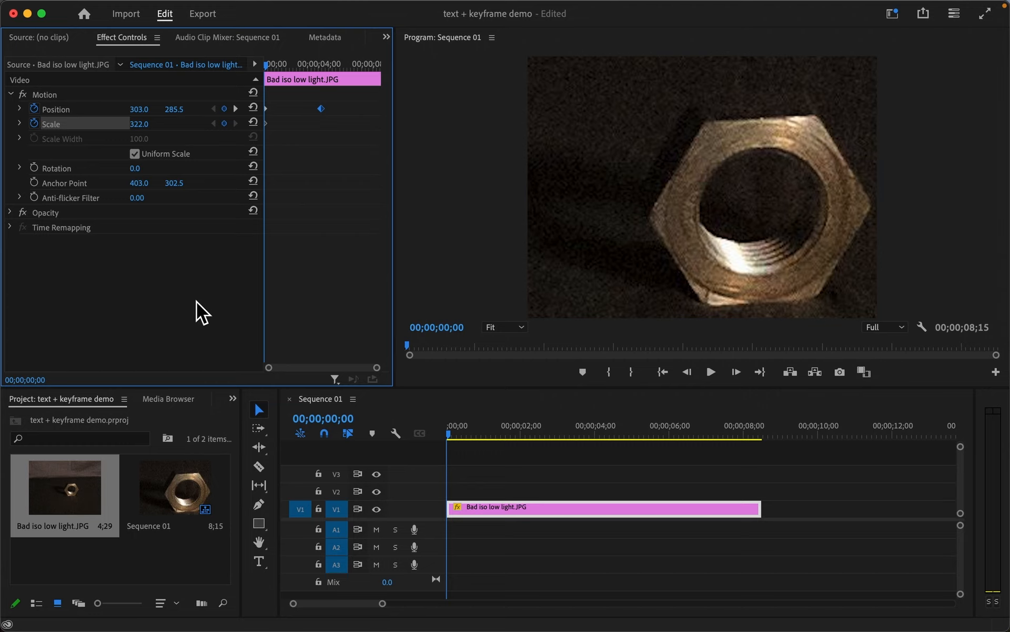
# Set Scale to 100 at the clip start and to 322 at 4;05 to create a zoom-in
pyautogui.click(151, 126)
pyautogui.write('100')
pyautogui.press('Return')
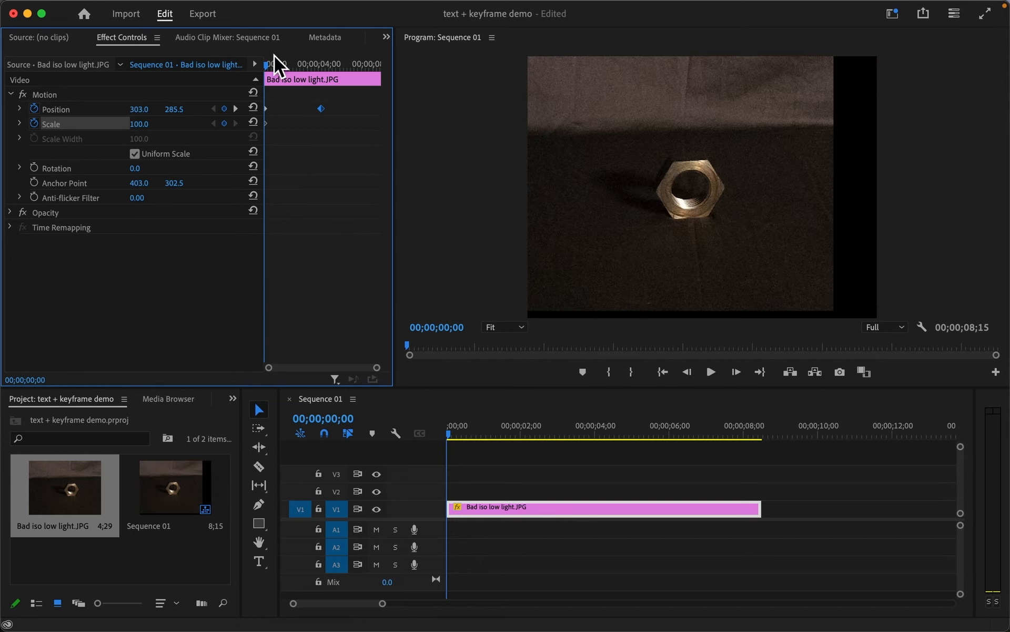
pyautogui.moveTo(269, 66); pyautogui.dragTo(322, 68)
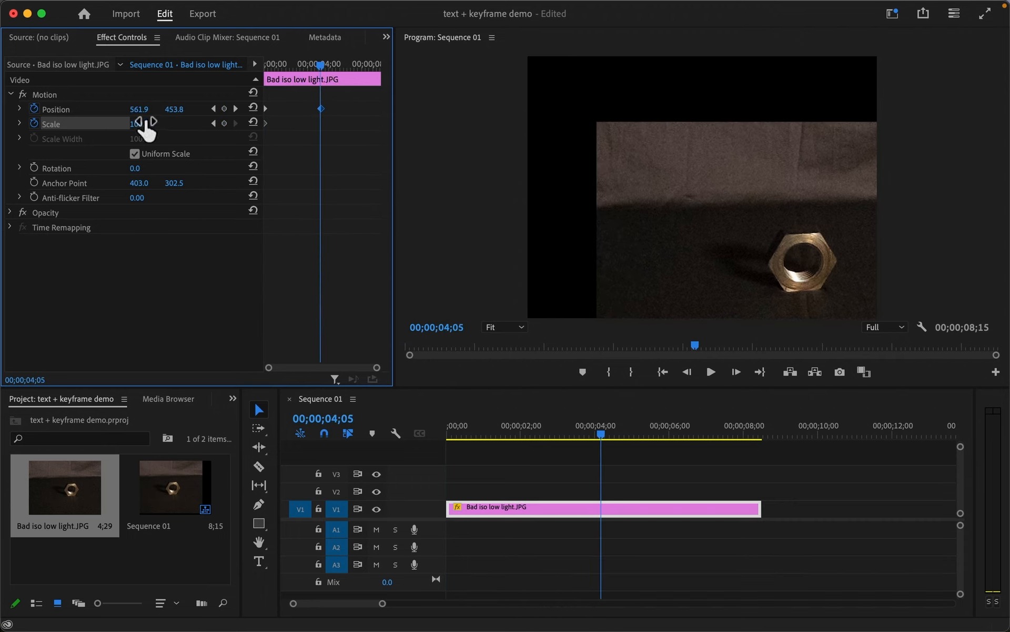
pyautogui.moveTo(140, 124); pyautogui.dragTo(140, 124)
pyautogui.write('322')
pyautogui.press('Return')
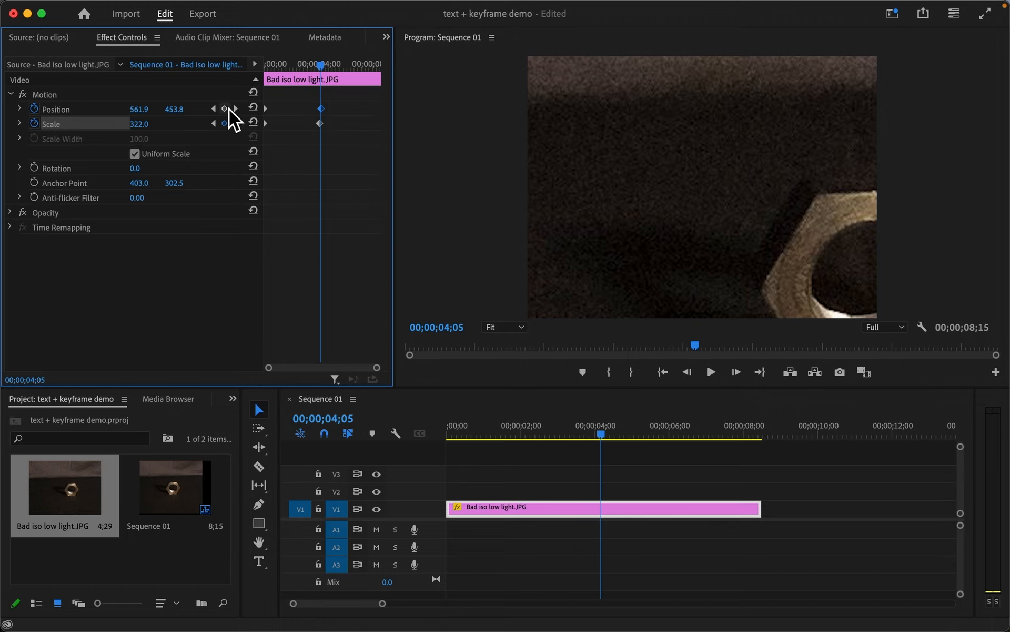
# Set Position to 316.9, 307.8 at 4;05 to recentre the enlarged nut in the frame
pyautogui.click(178, 109)
pyautogui.moveTo(142, 109); pyautogui.dragTo(13, 109)
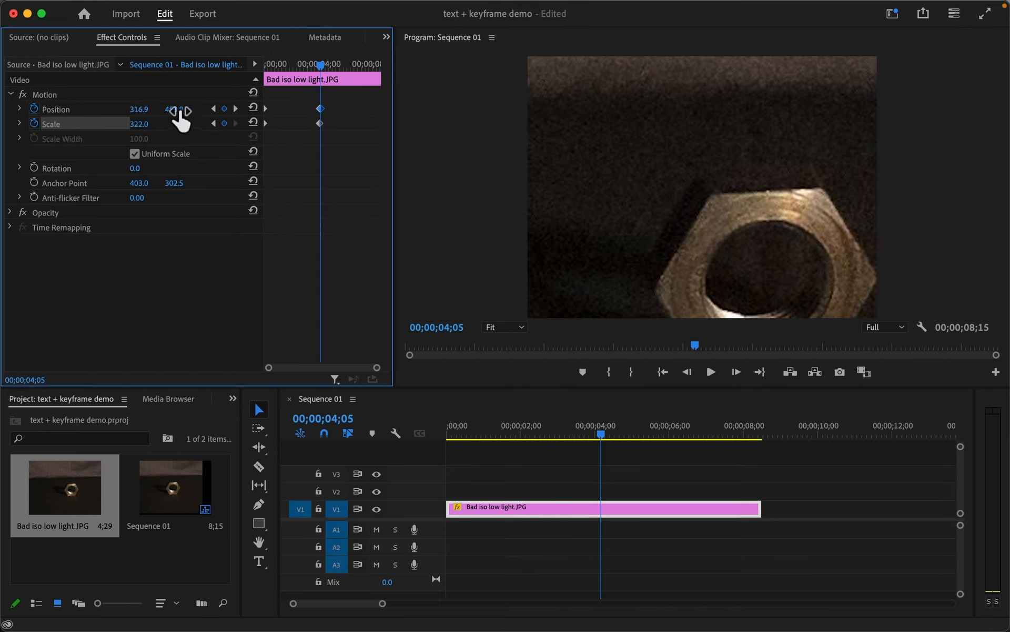
pyautogui.moveTo(180, 118)
pyautogui.mouseDown()
pyautogui.moveTo(127, 118)
pyautogui.moveTo(182, 114)
pyautogui.mouseUp()
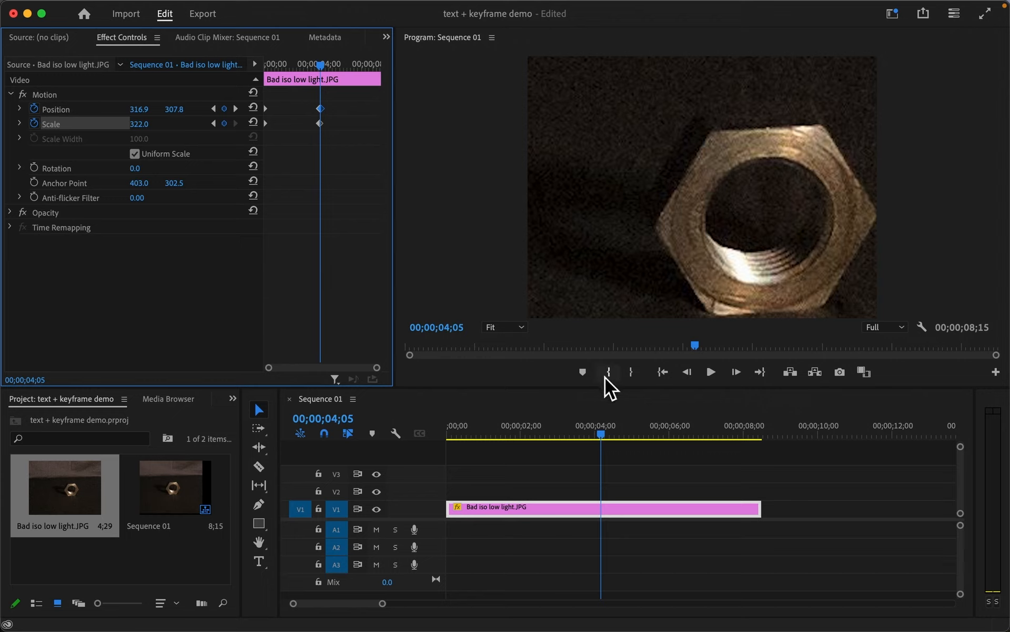
# Play the zoom and position animation from the start of the sequence and stop it after the last keyframes
pyautogui.click(605, 434)
pyautogui.press('Home')
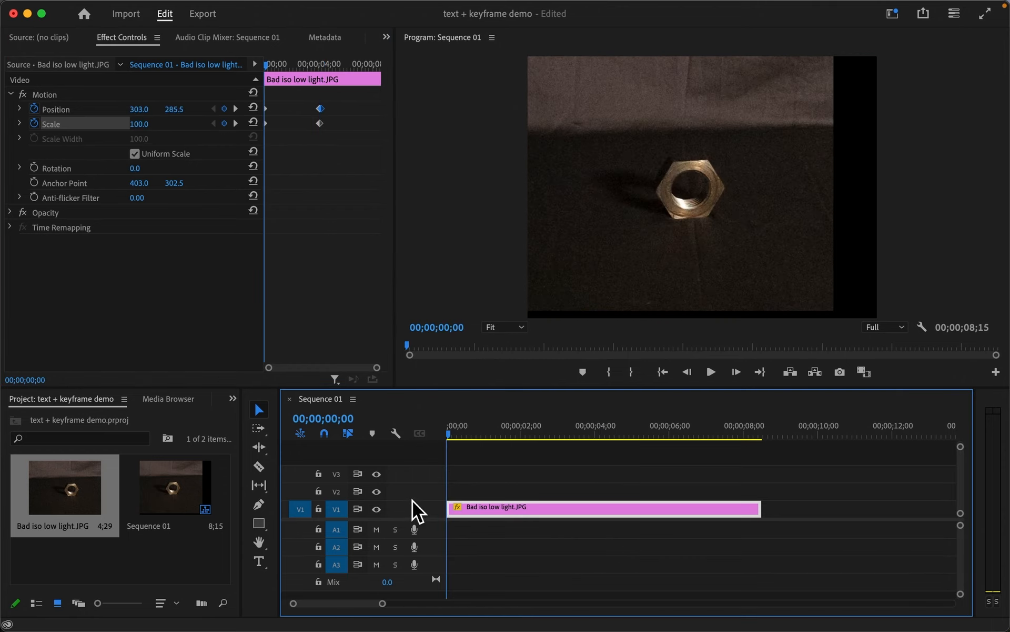
pyautogui.press('space')
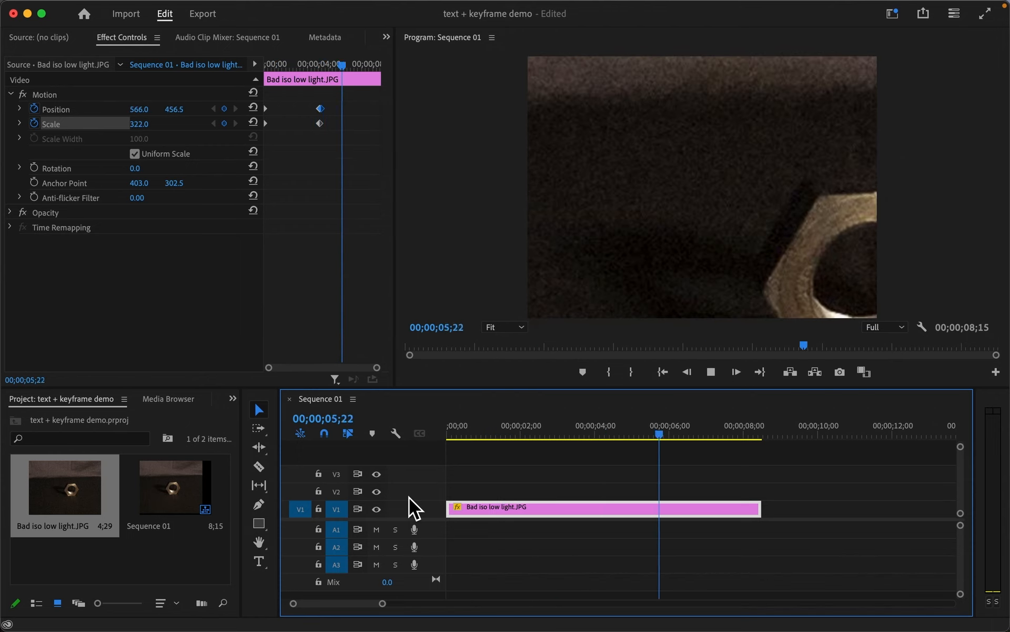
pyautogui.press('space')
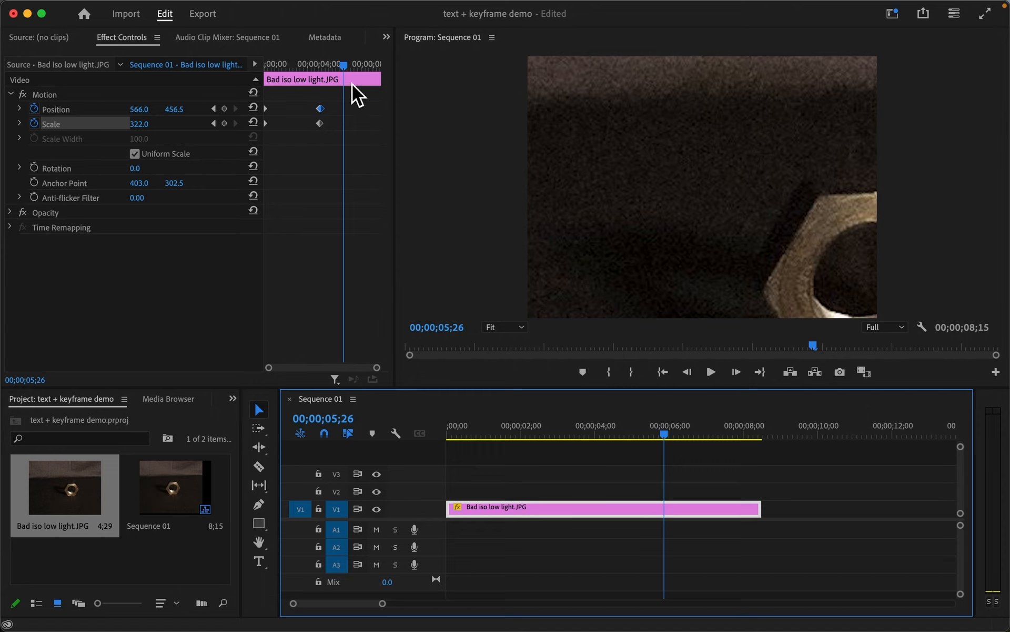
# Delete the two Position keyframes near 4 seconds, add a single Position keyframe at 4;01, and preview the animation
pyautogui.moveTo(349, 72); pyautogui.dragTo(324, 75)
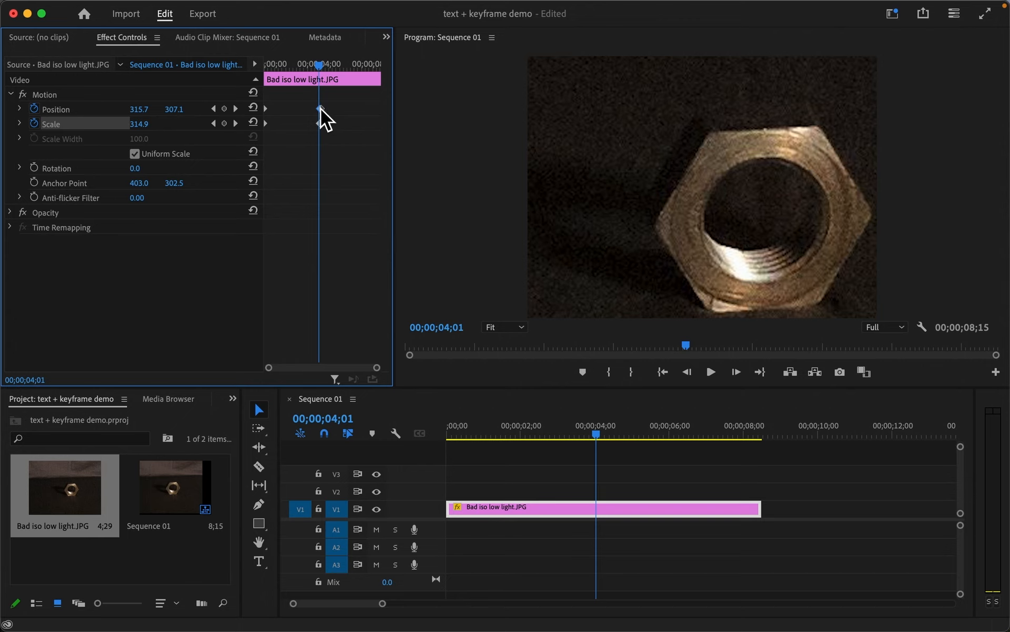
pyautogui.press('Delete')
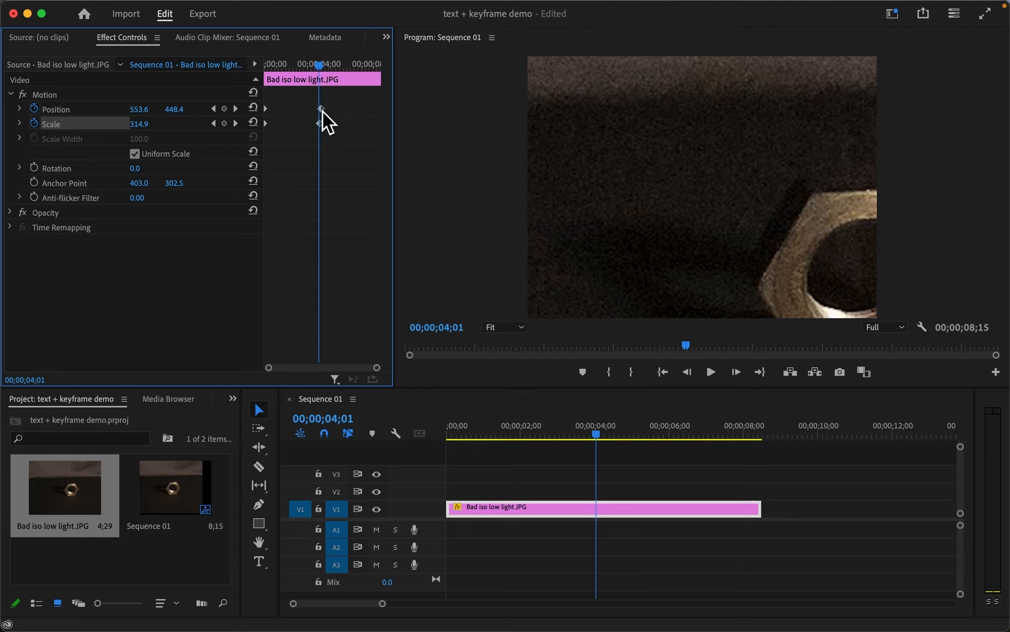
pyautogui.press('Delete')
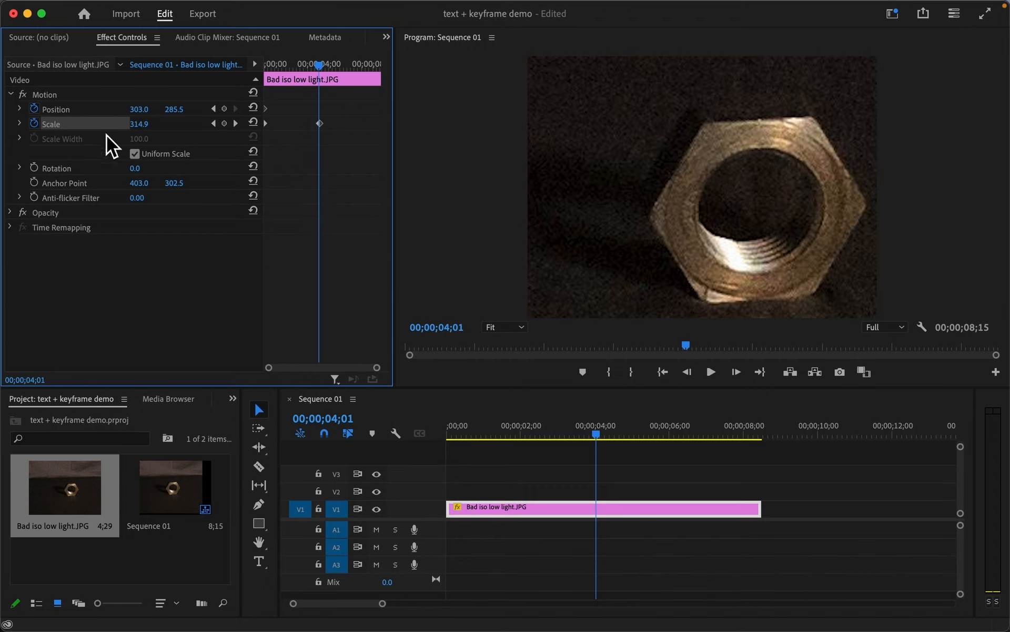
pyautogui.click(68, 110)
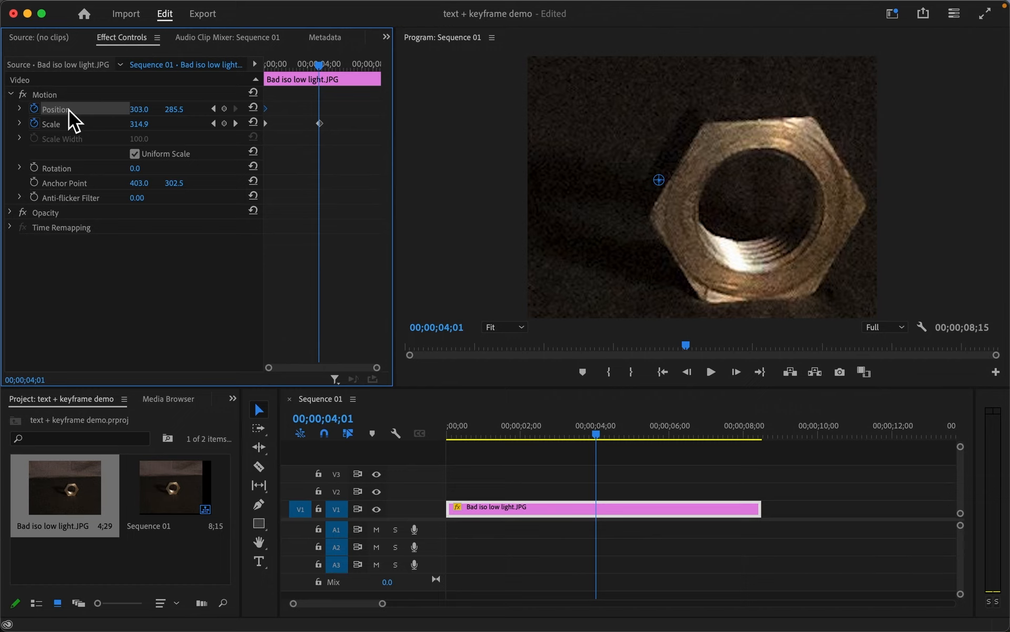
pyautogui.click(224, 108)
pyautogui.click(711, 372)
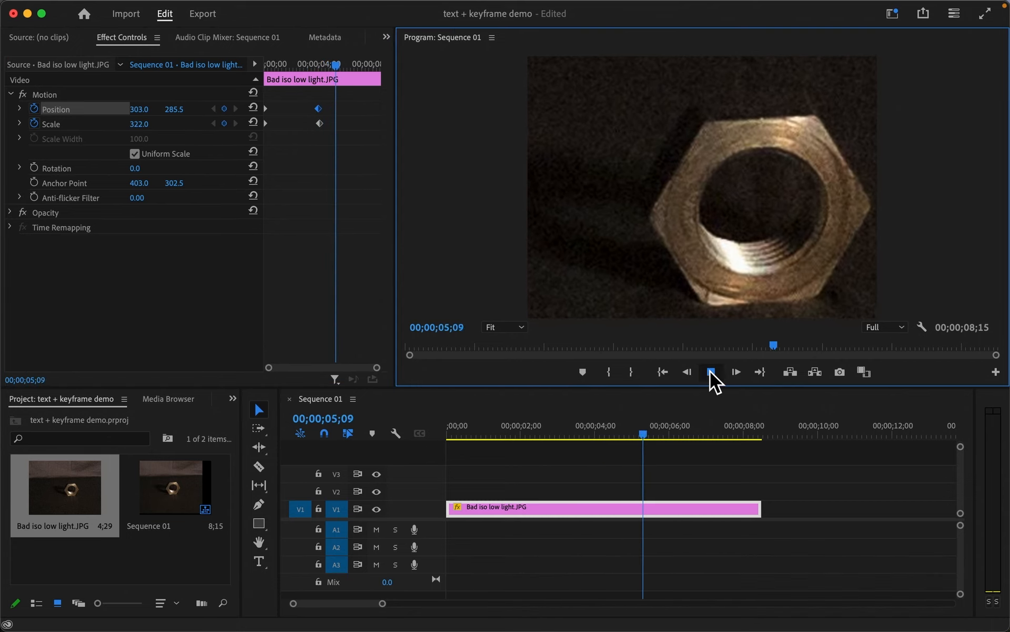
pyautogui.click(711, 371)
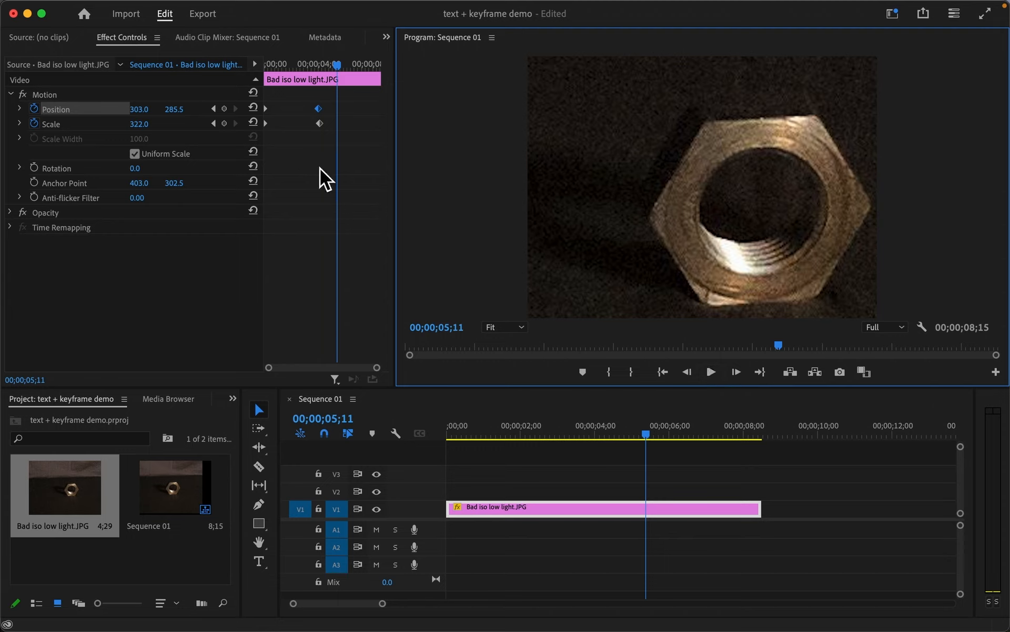
# Move the second Scale keyframe earlier to just past 2 seconds and preview the faster zoom from the start
pyautogui.click(320, 123)
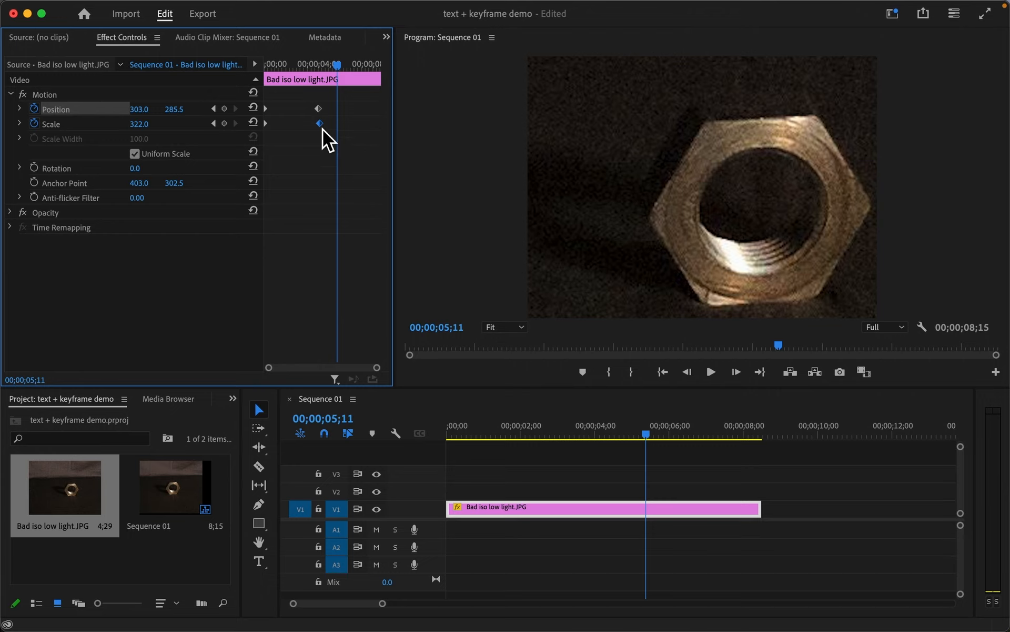
pyautogui.moveTo(322, 128); pyautogui.dragTo(301, 135)
pyautogui.press('Home')
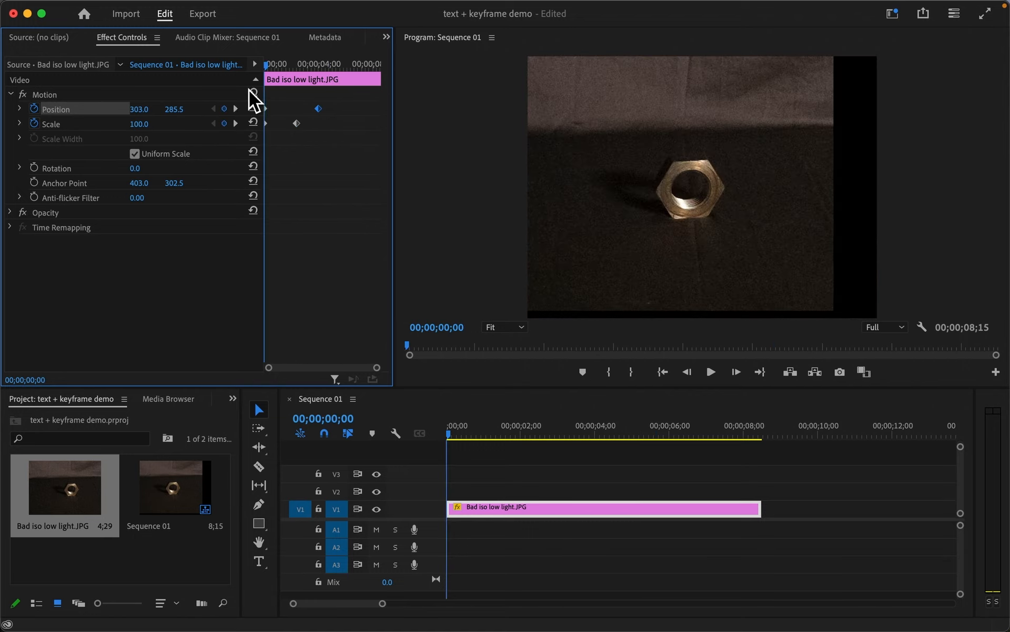
pyautogui.press('b')
pyautogui.press('space')
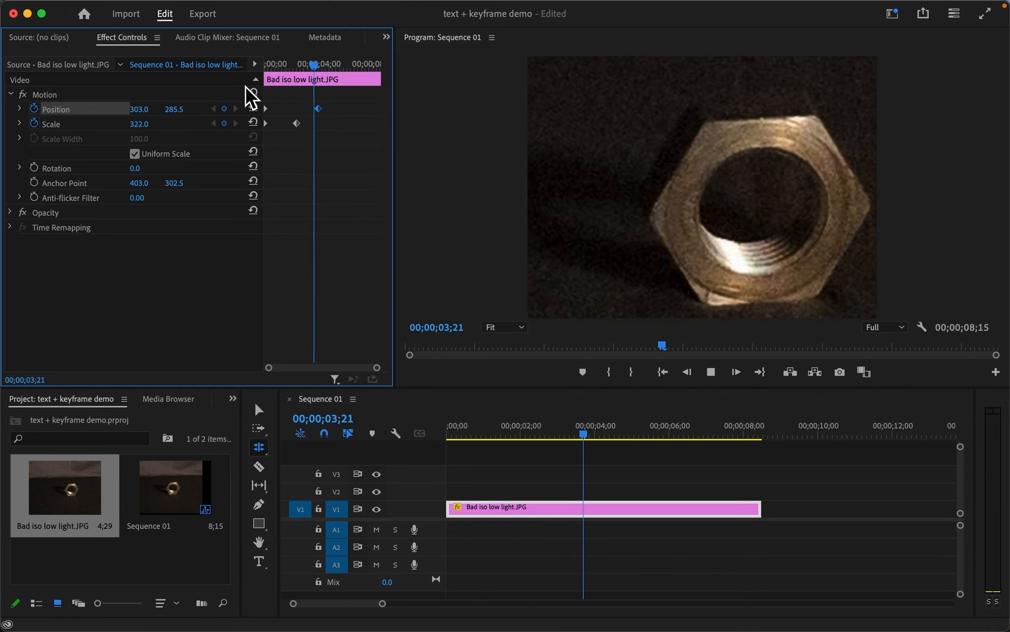
pyautogui.press('space')
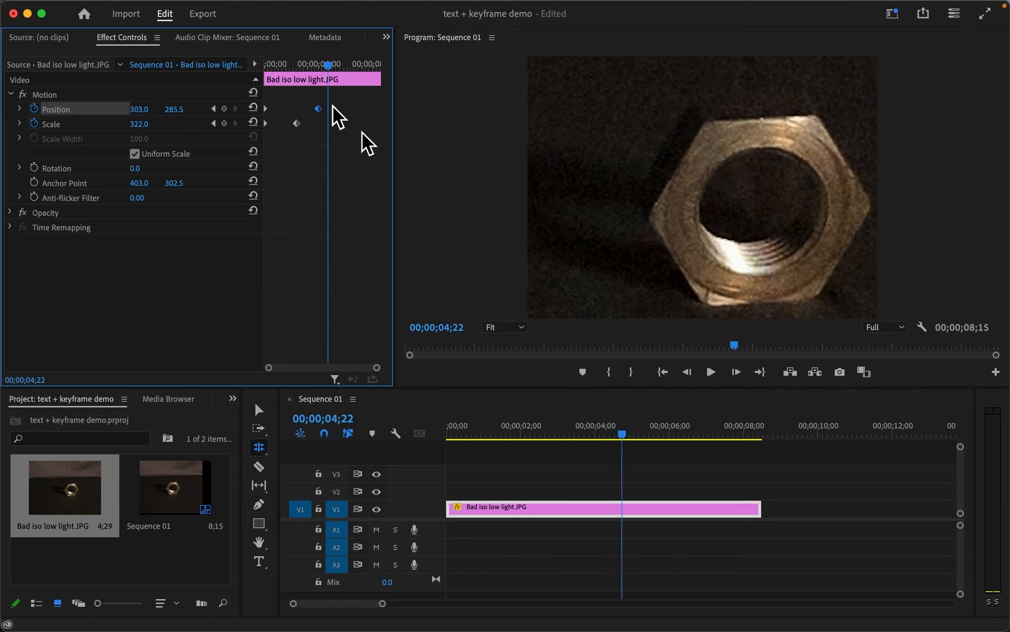
# Move the second Position keyframe earlier to align with the second Scale keyframe and return the playhead to the start
pyautogui.moveTo(318, 109); pyautogui.dragTo(299, 124)
pyautogui.click(297, 123)
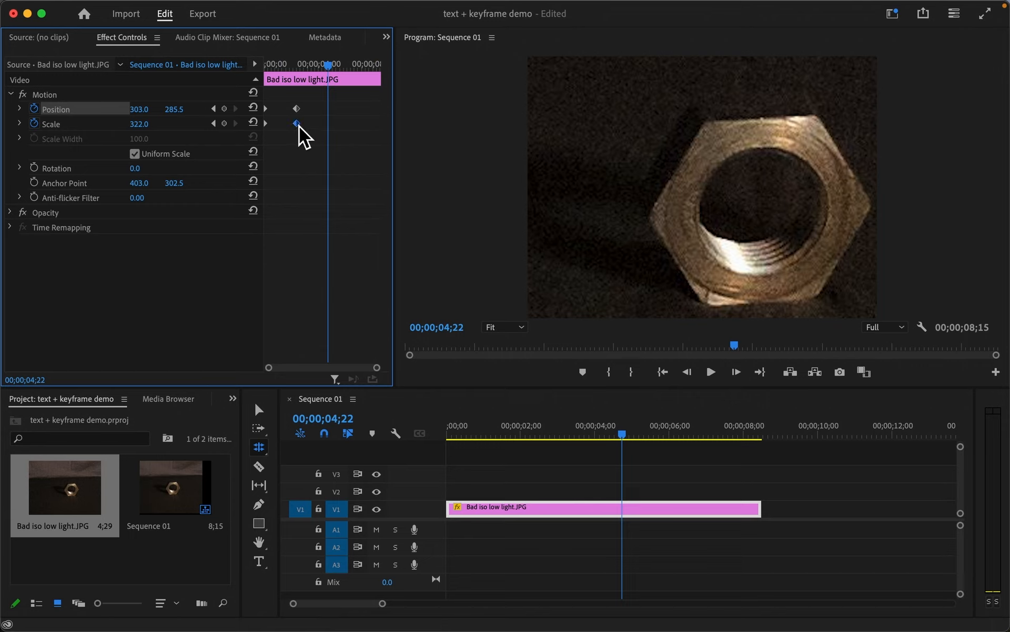
pyautogui.press('Home')
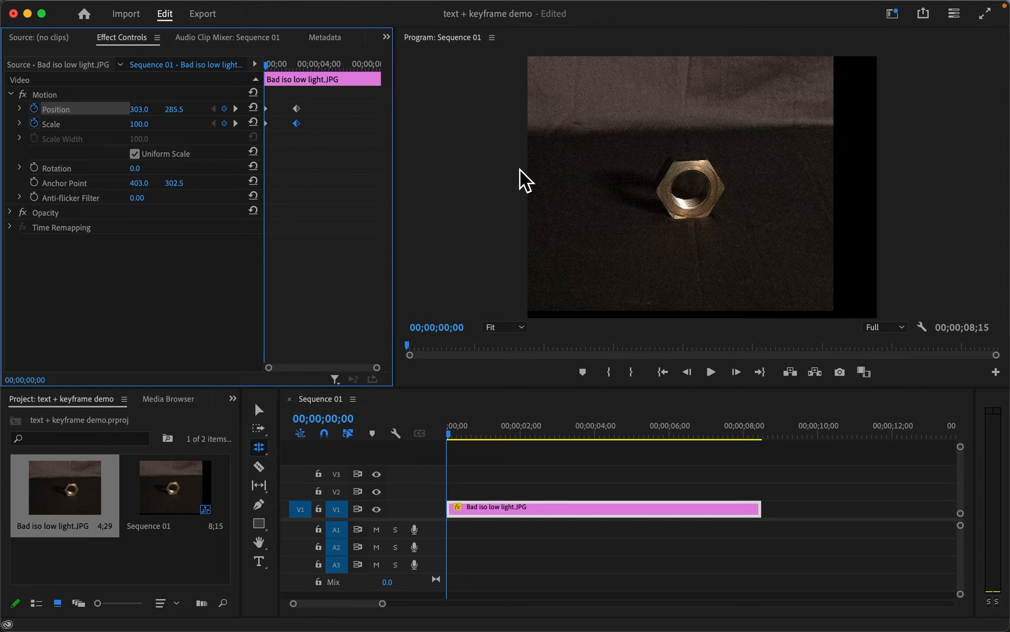
pyautogui.moveTo(429, 11)
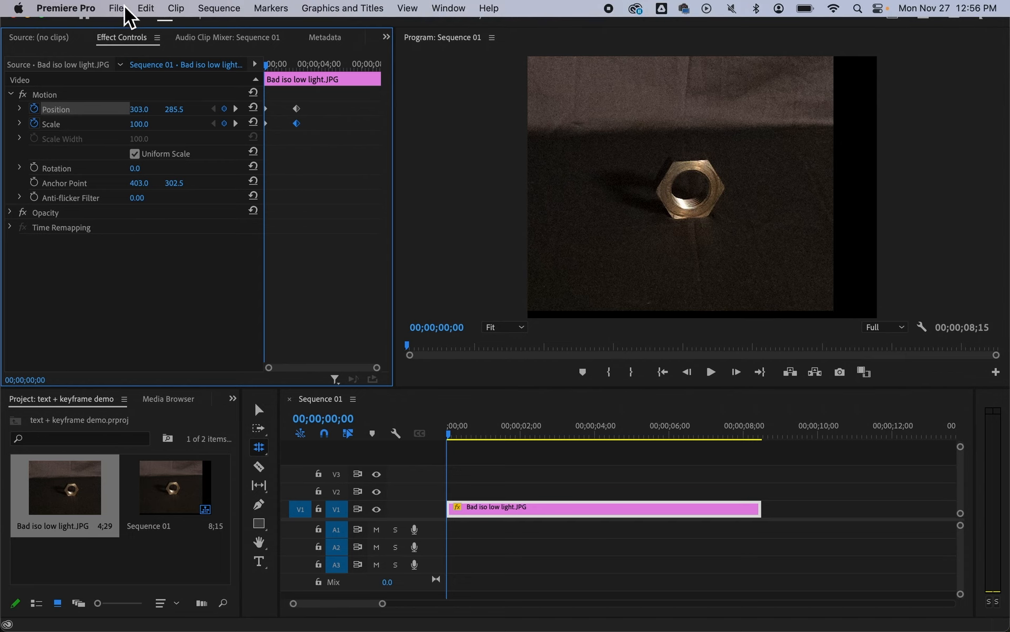